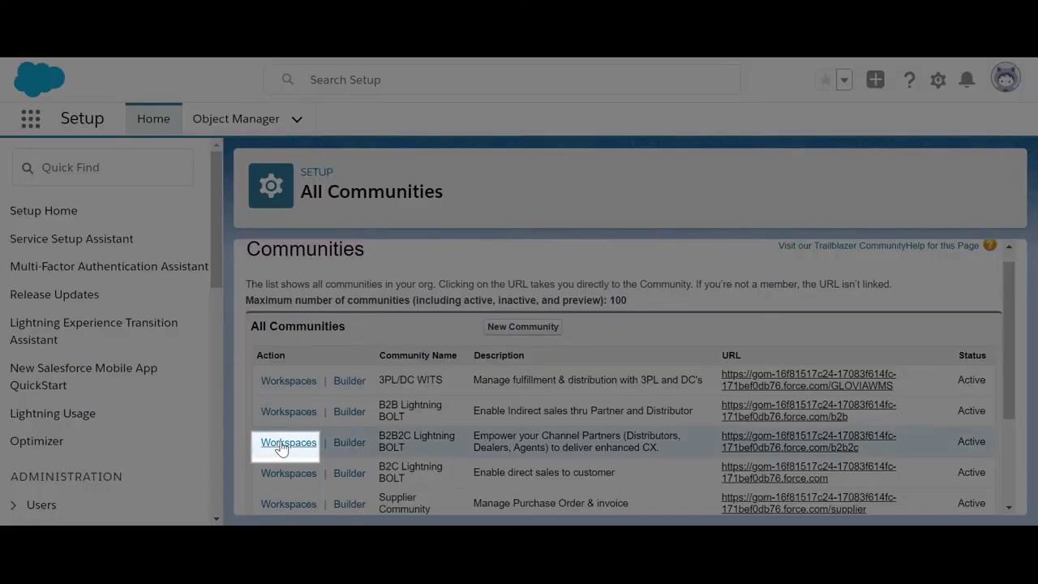
- In the B2B Lightning BOLT builder, place the Delayed Shipment Report chart above the Weekly RMA's chart
left_click(286, 442)
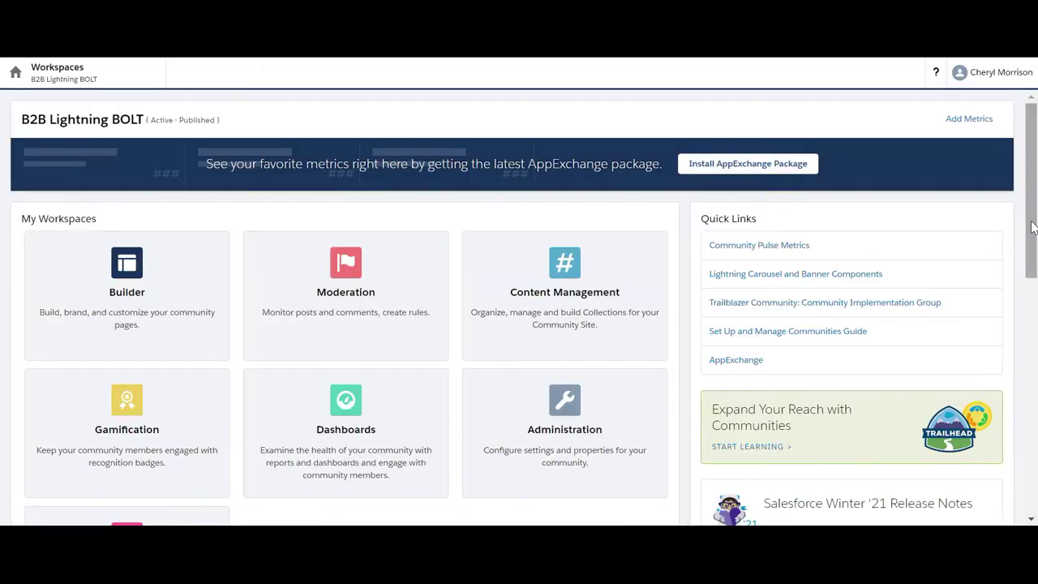
left_click_drag(1032, 227, 1030, 279)
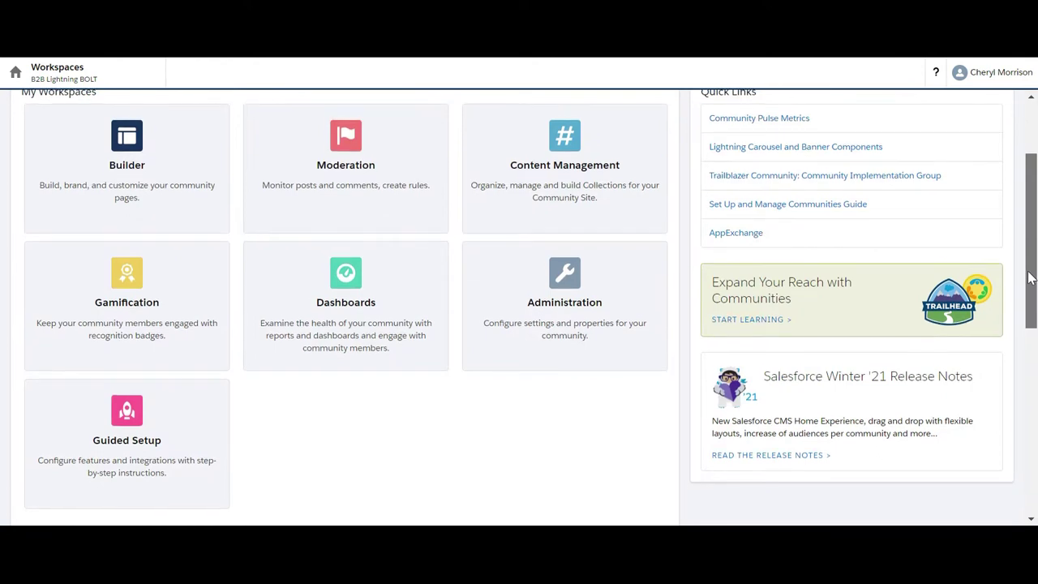
scroll(1028, 279, "up", 1)
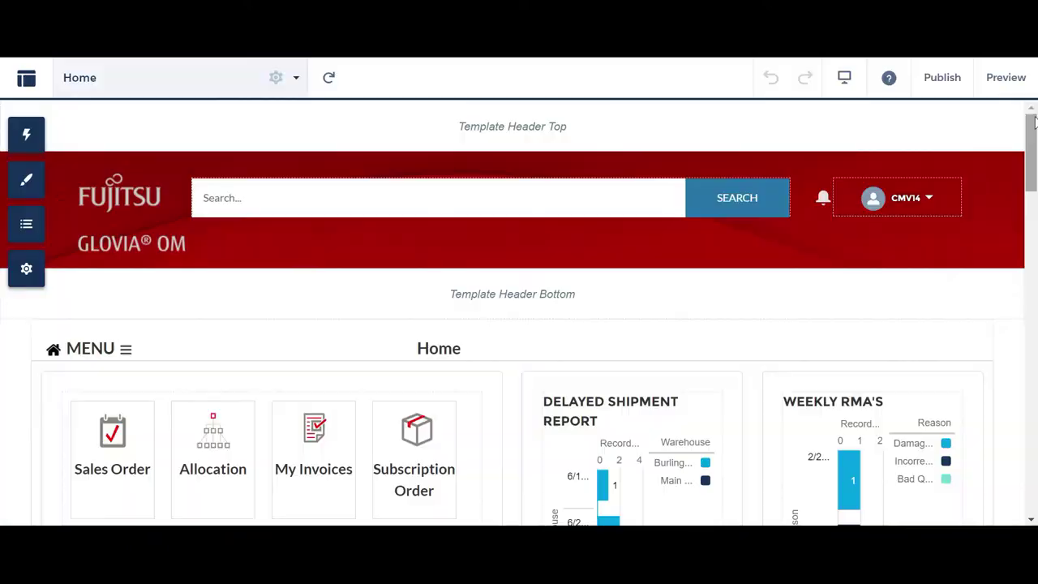
left_click_drag(1030, 126, 1028, 160)
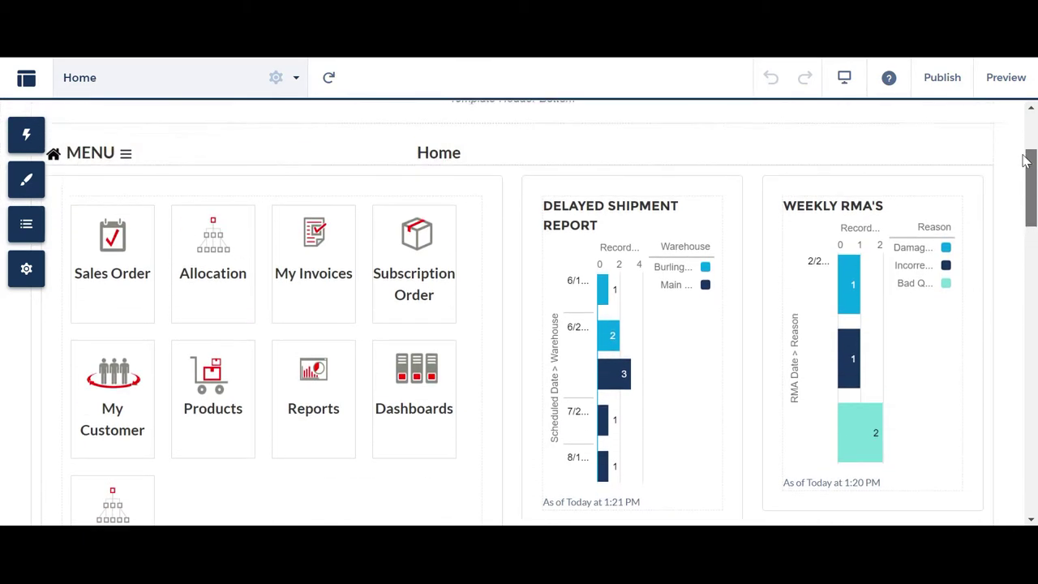
left_click_drag(1028, 160, 1028, 156)
left_click_drag(734, 231, 922, 243)
left_click_drag(1030, 171, 1031, 246)
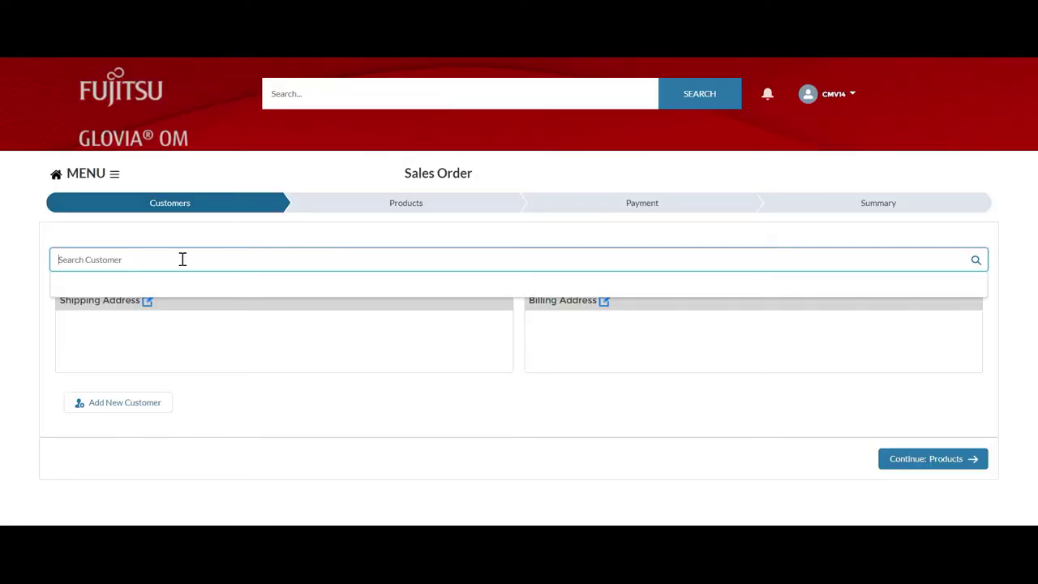
- Start a sales order for Burlington Textiles and set the Desktop Computer (Fixed Kit) quantity to 370
type("bu")
left_click(161, 285)
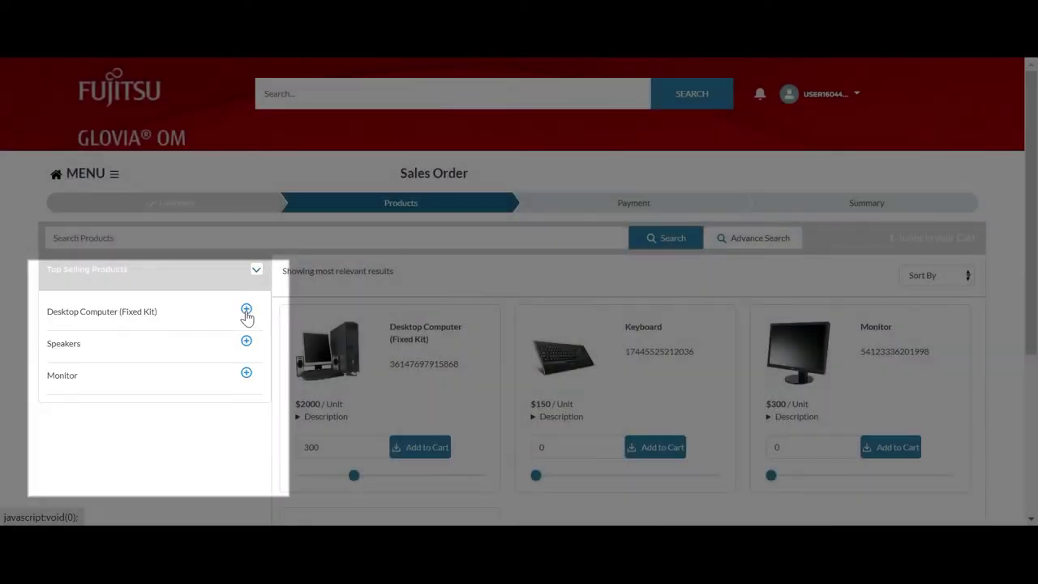
left_click(245, 311)
left_click(246, 390)
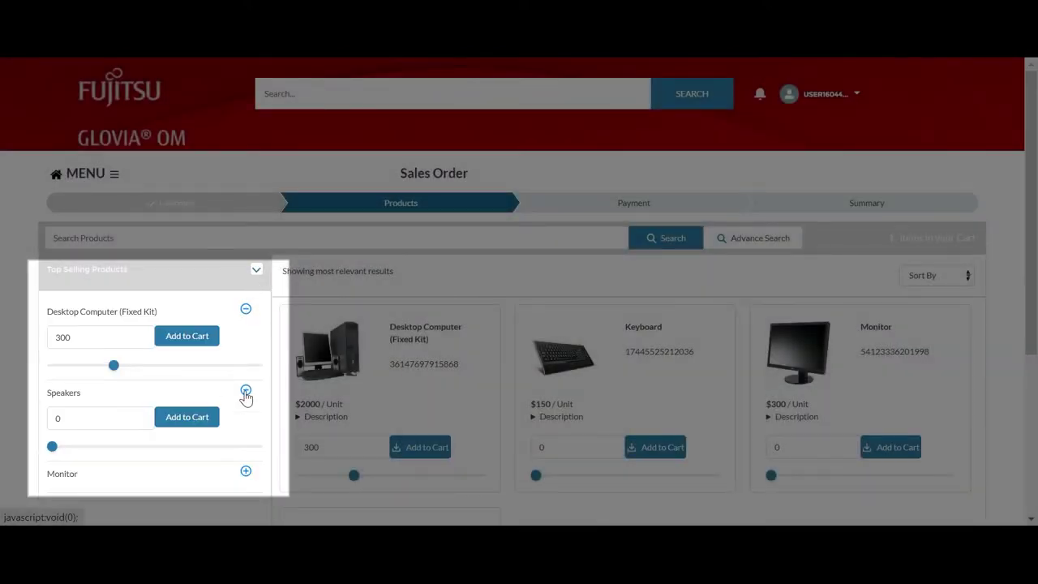
left_click_drag(113, 365, 128, 368)
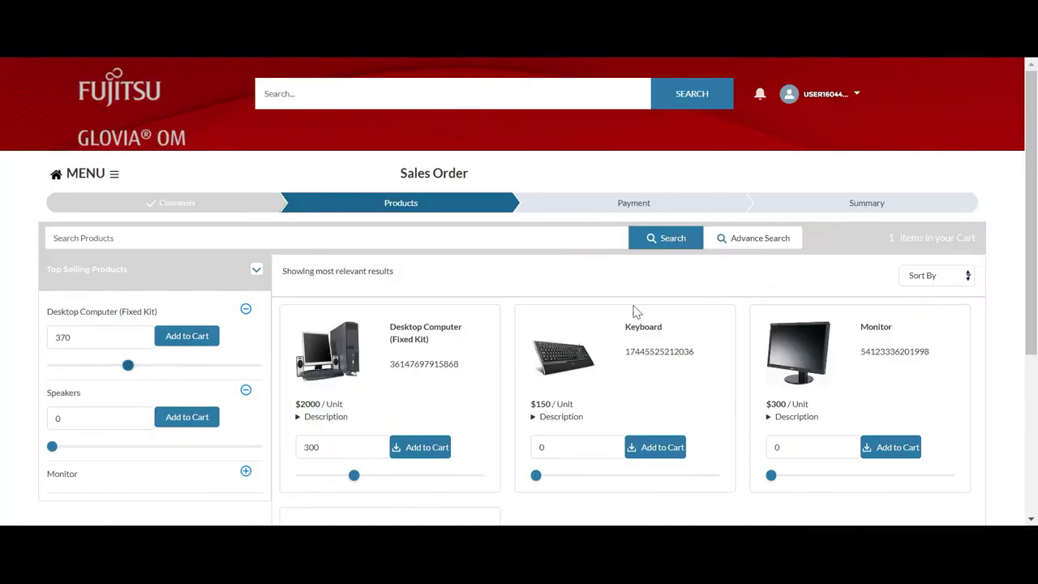
- Review the advanced product search filters: family, merchandise type, product code, colour and size
left_click(755, 238)
left_click(780, 131)
left_click(948, 173)
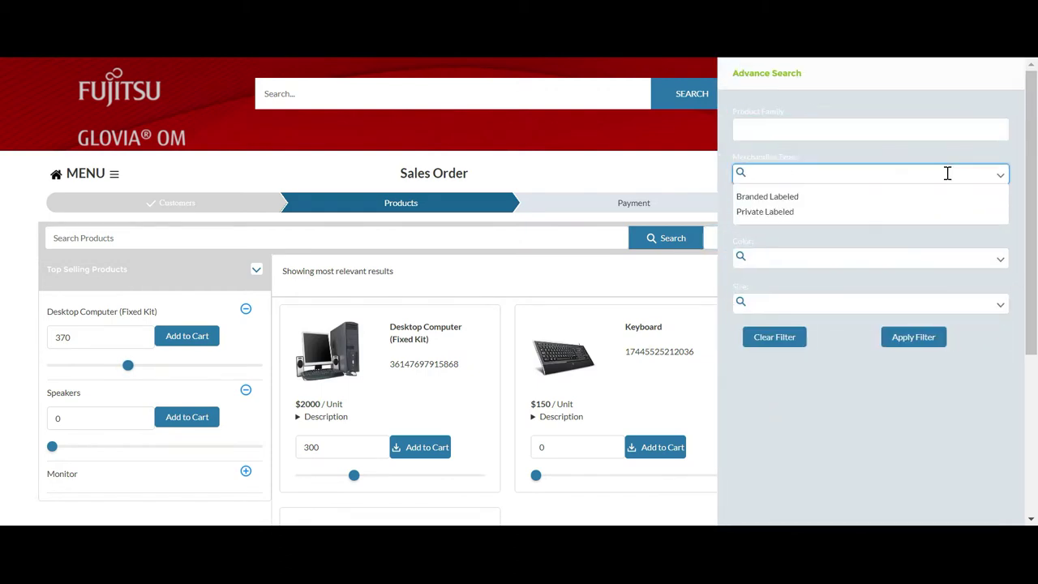
left_click(933, 215)
left_click(932, 258)
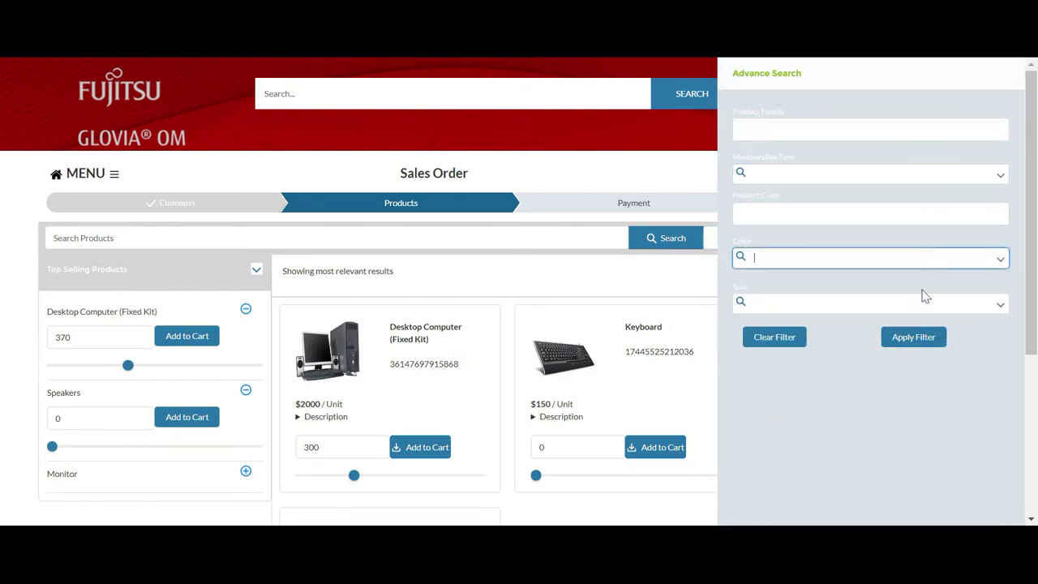
left_click(920, 303)
left_click(763, 350)
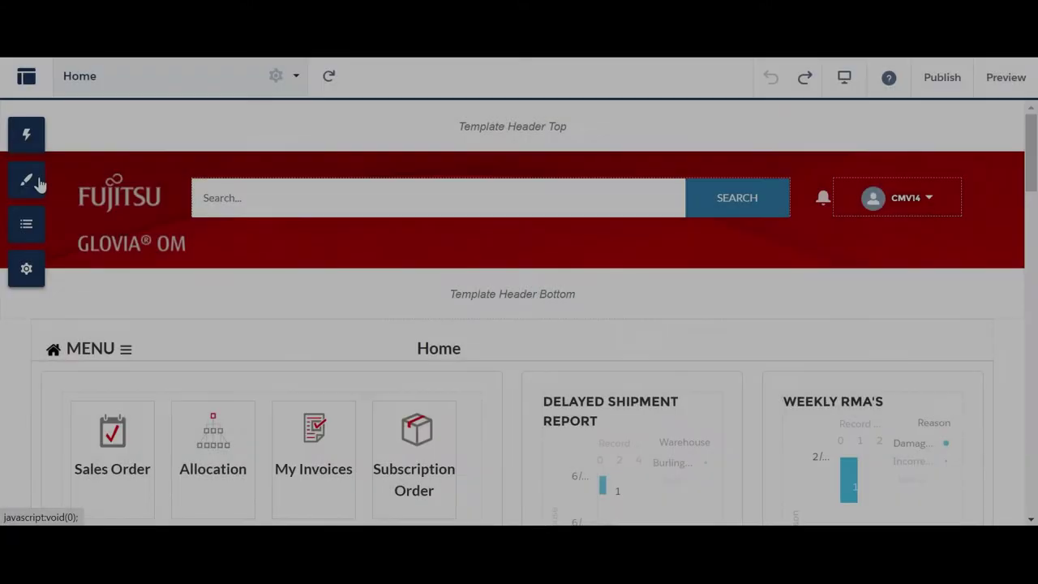
left_click(37, 183)
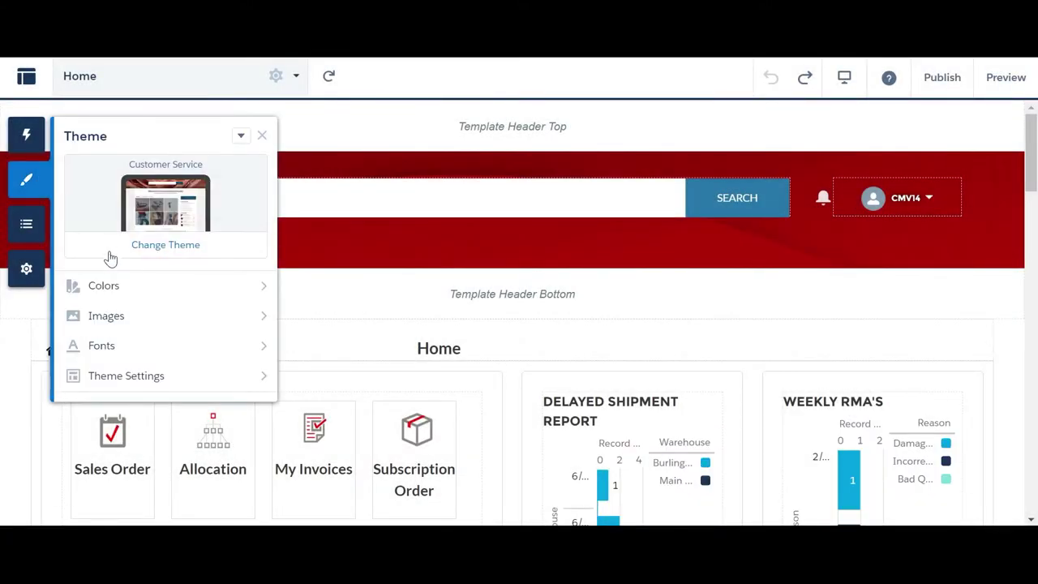
- Check the theme Colors settings, then browse alternative themes like Ember, Cypress, Stella and Webster
left_click(121, 284)
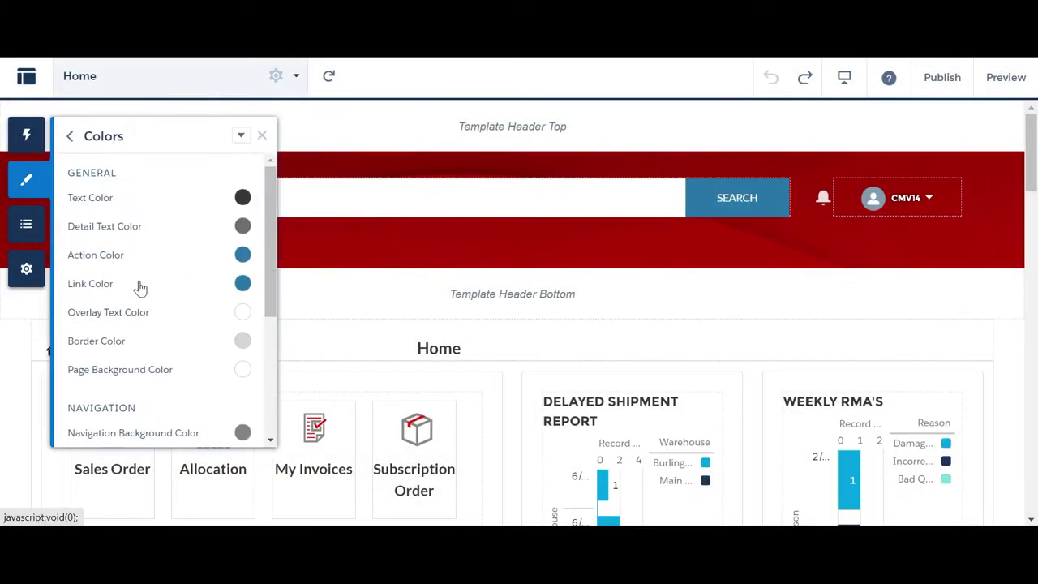
left_click(27, 180)
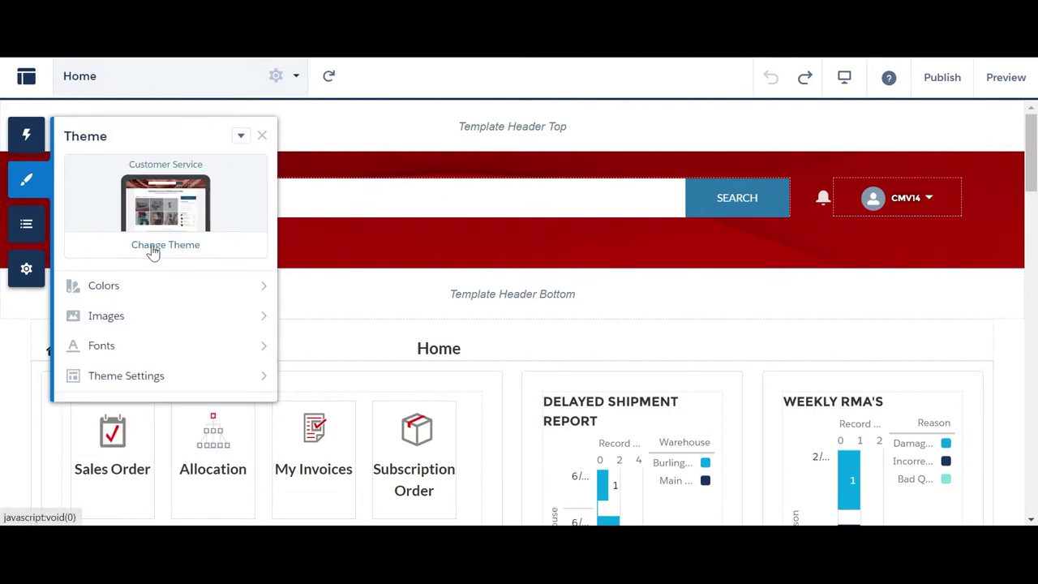
left_click(153, 251)
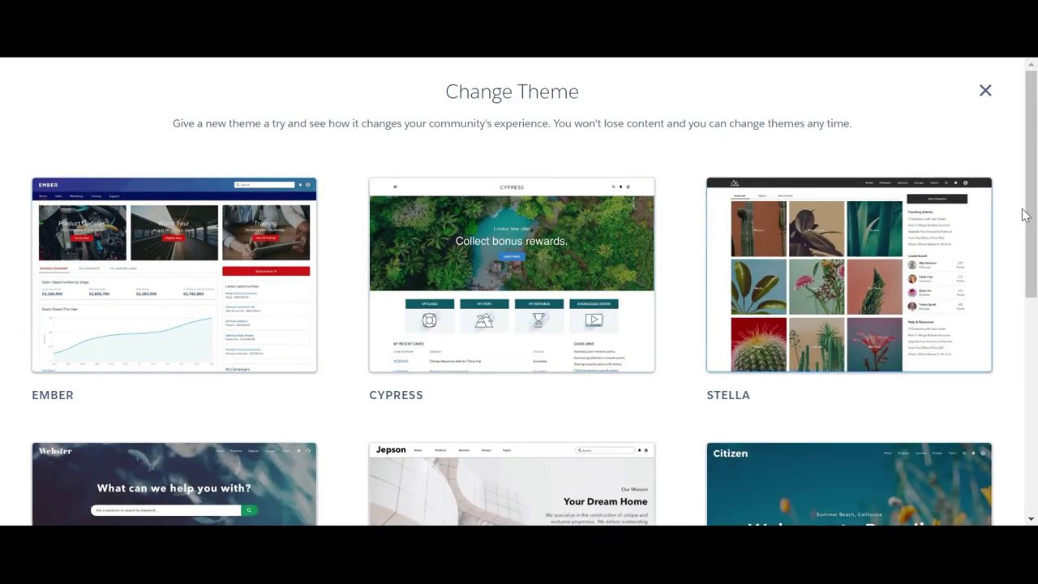
mouse_move(1034, 212)
left_mouse_down()
mouse_move(1032, 308)
mouse_move(1037, 260)
left_mouse_up()
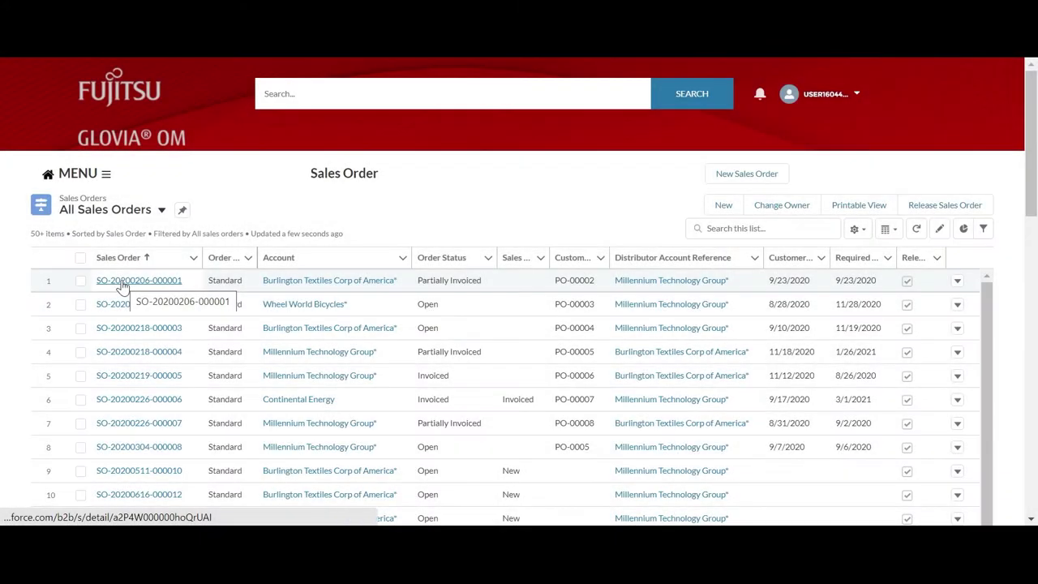
left_click(122, 288)
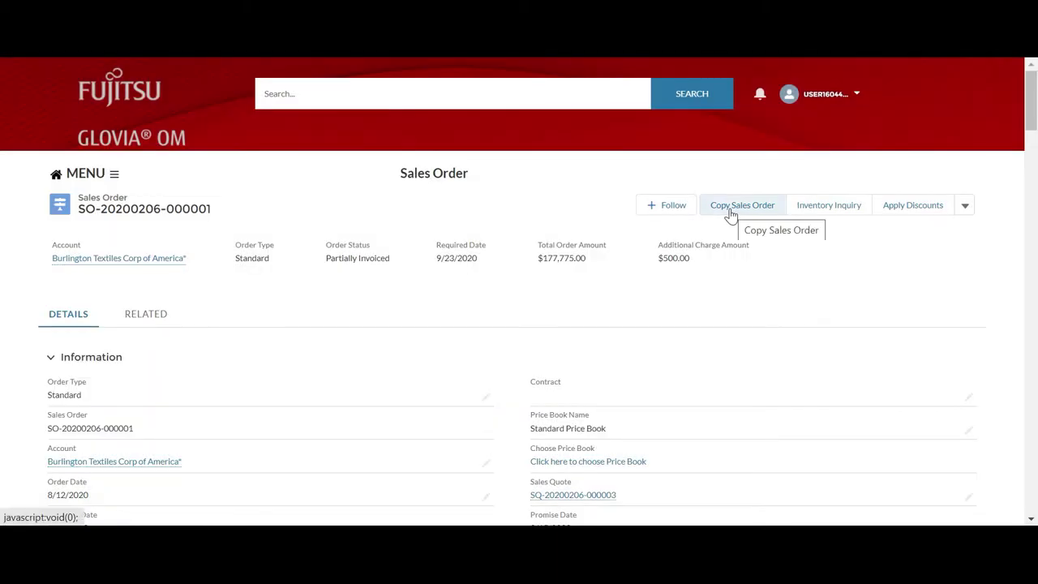
left_click(731, 214)
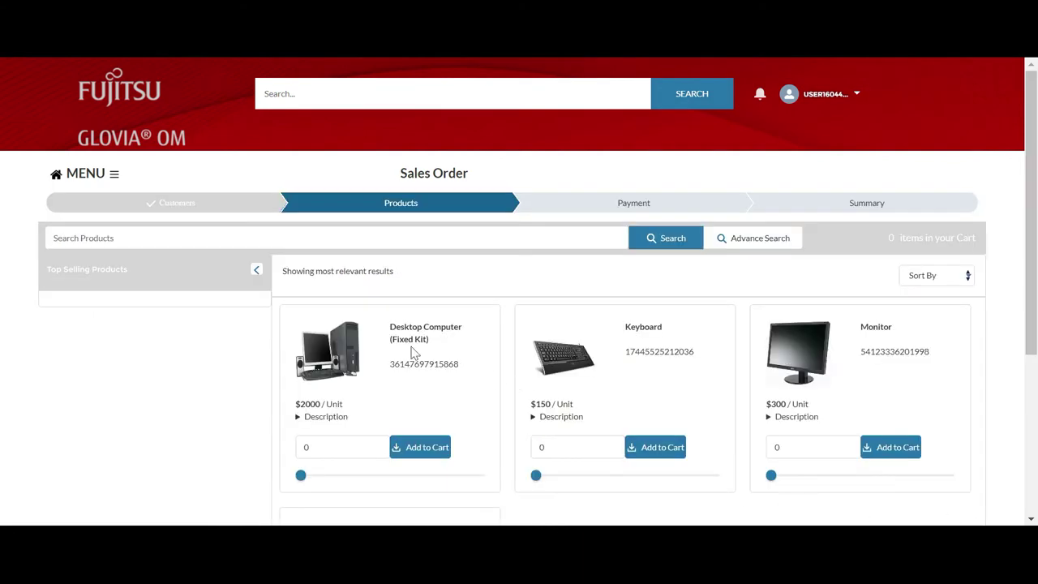
left_click(256, 270)
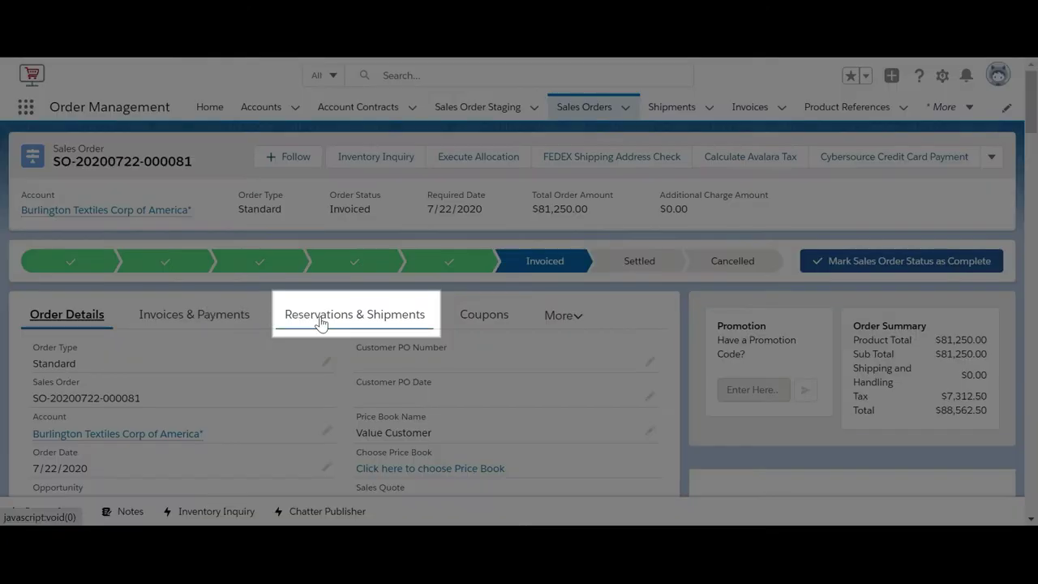
left_click(323, 321)
scroll(322, 321, "down", 3)
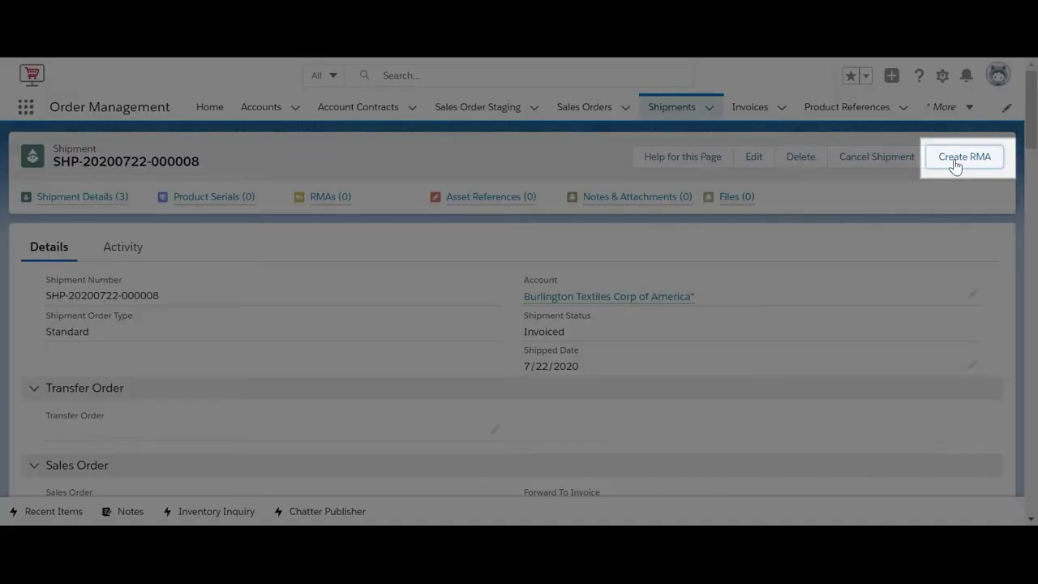
left_click(955, 162)
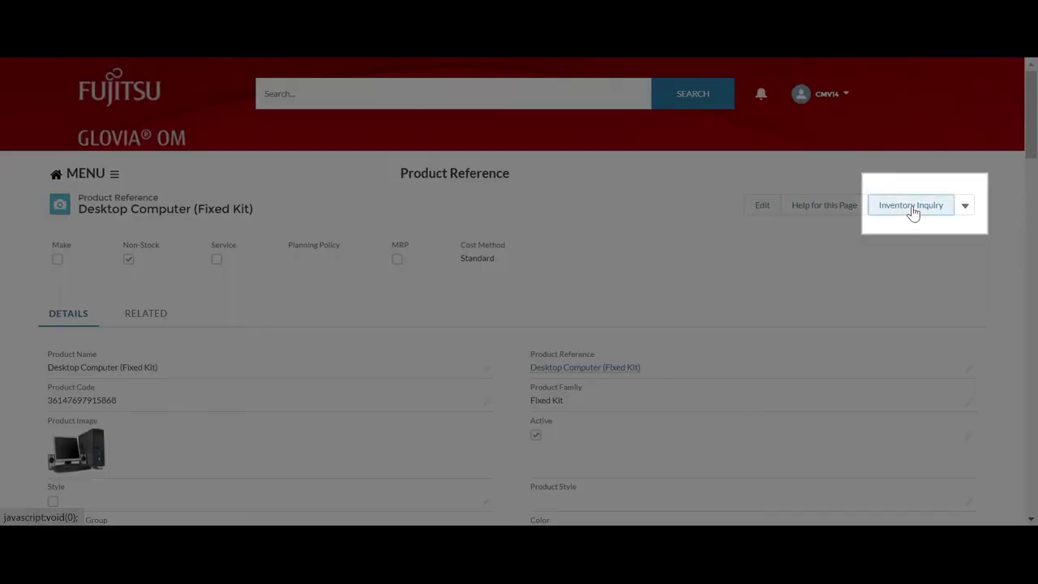
- Run an Inventory Inquiry from the Desktop Computer (Fixed Kit) product reference page
left_click(913, 213)
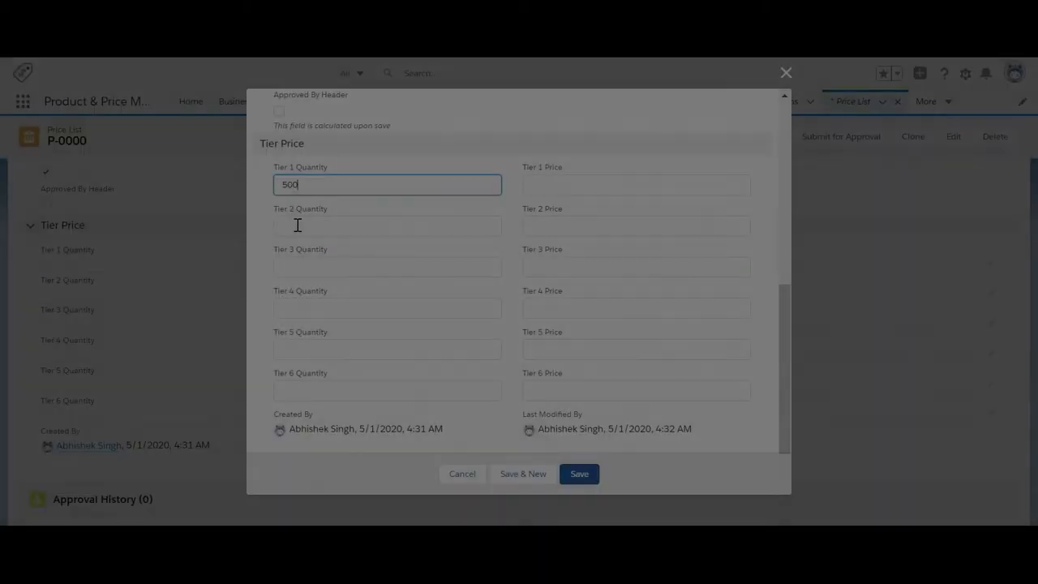
- Enter tier pricing (Tier 2 quantity 1000, prices 1.00 and 5), then view the UOM subtab
left_click(297, 224)
type("1000")
left_click(532, 190)
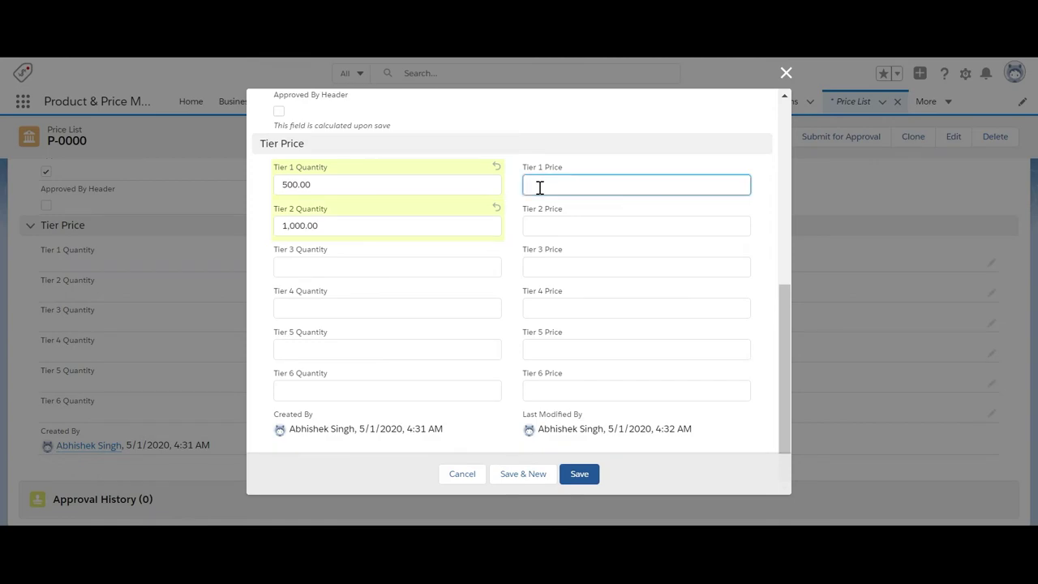
type("1.00")
left_click(537, 227)
type("5")
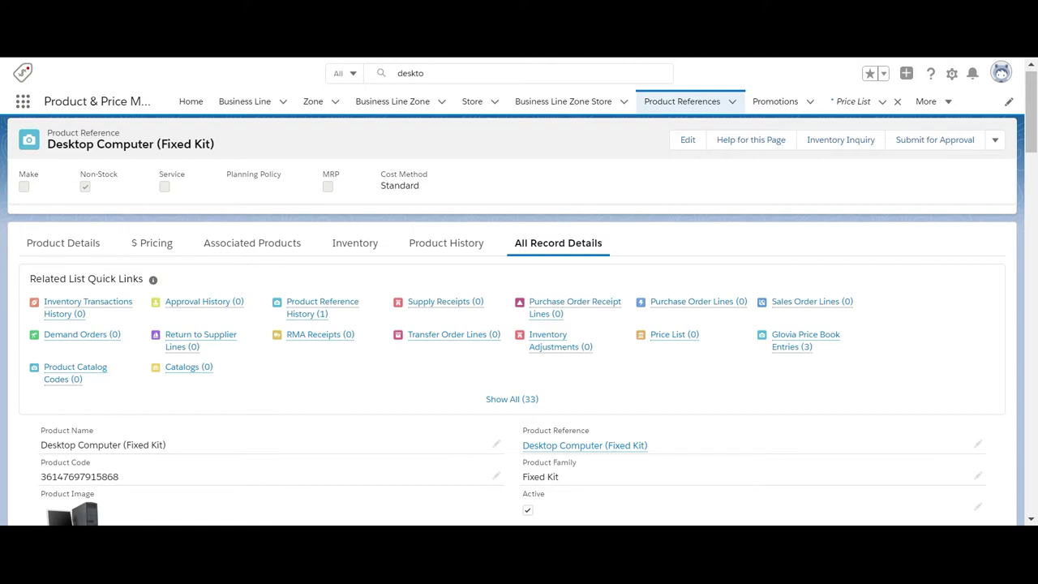
left_click(81, 253)
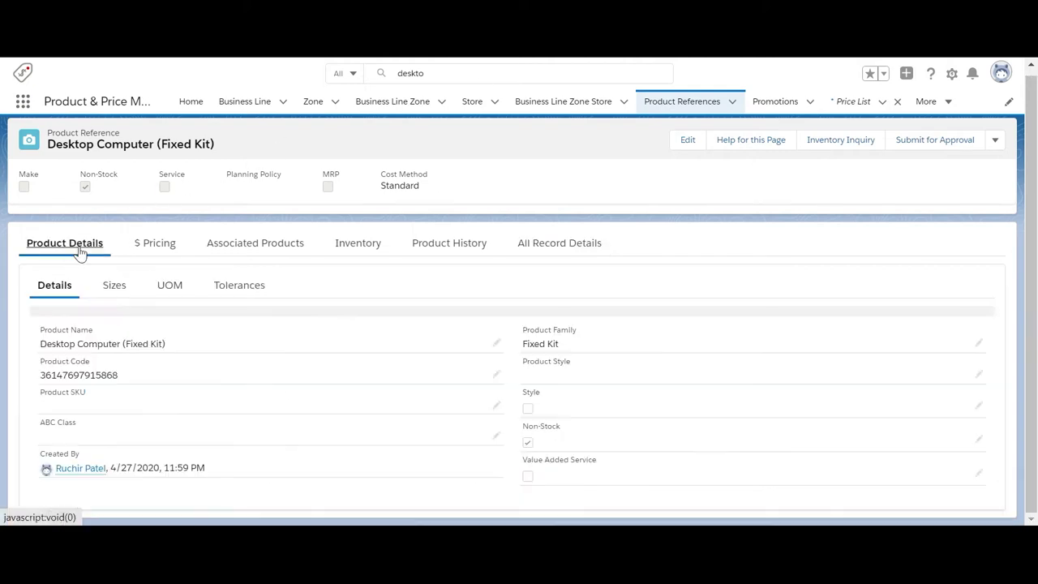
left_click(168, 285)
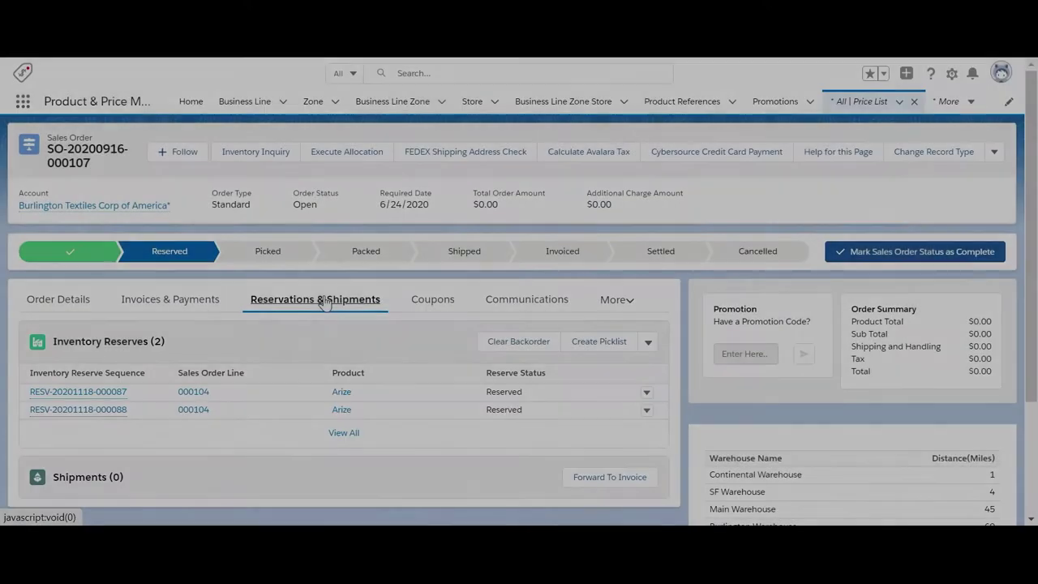
- Open the Arize product from the order's inventory reserves and add it to favorites
scroll(322, 307, "down", 1)
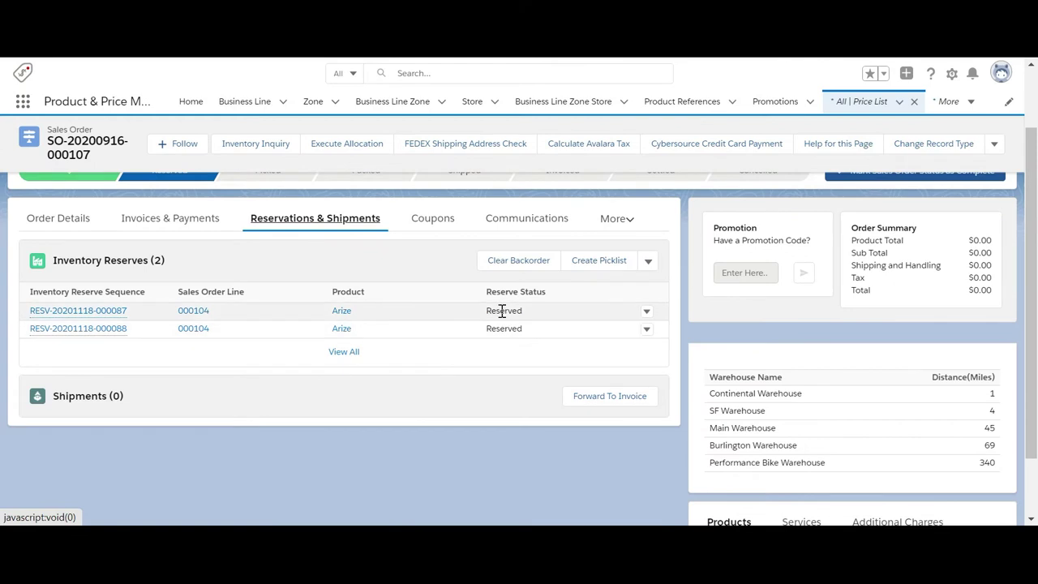
scroll(495, 325, "up", 1)
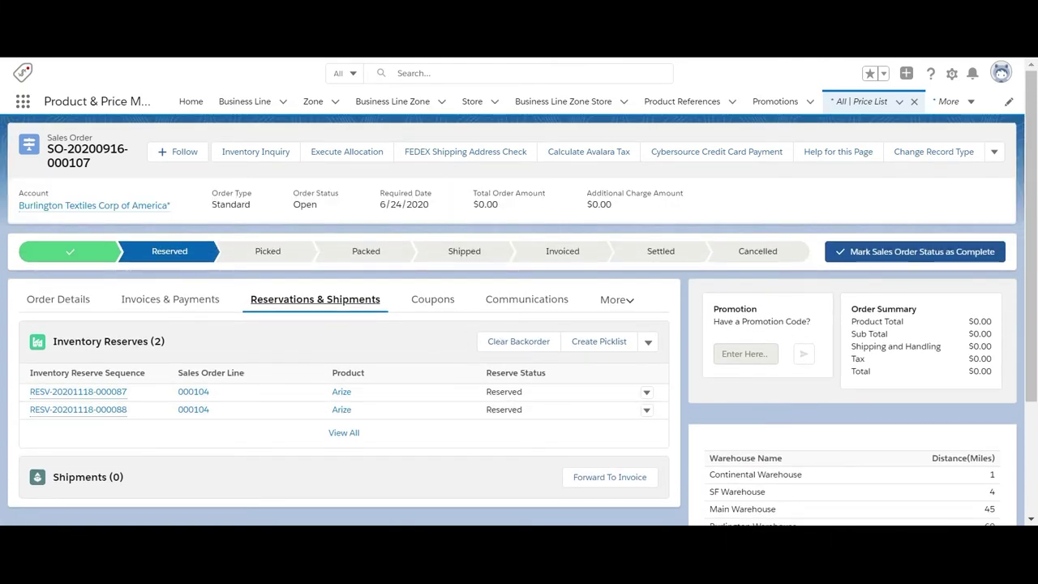
left_click(342, 392)
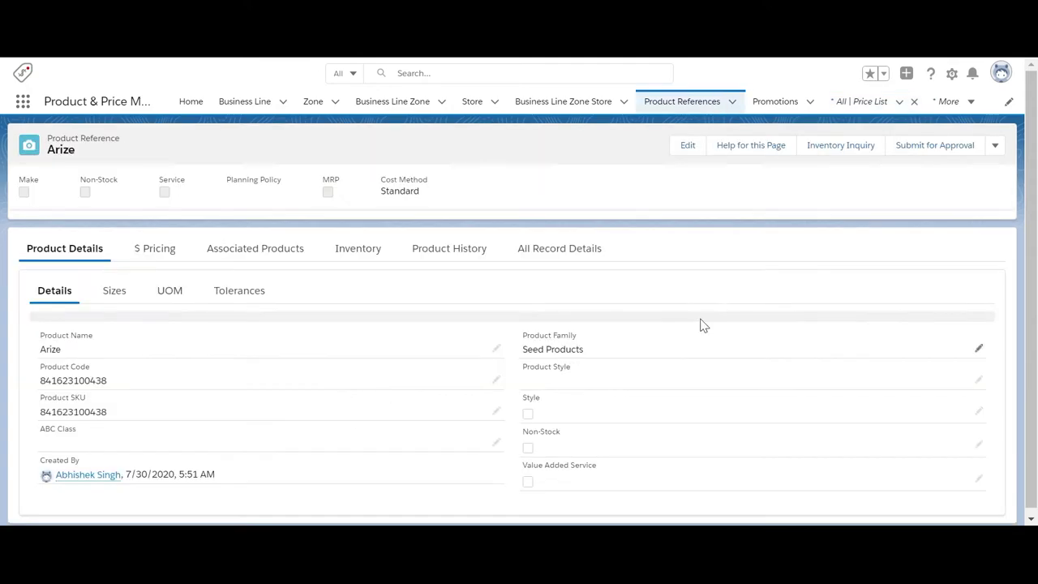
left_click(870, 76)
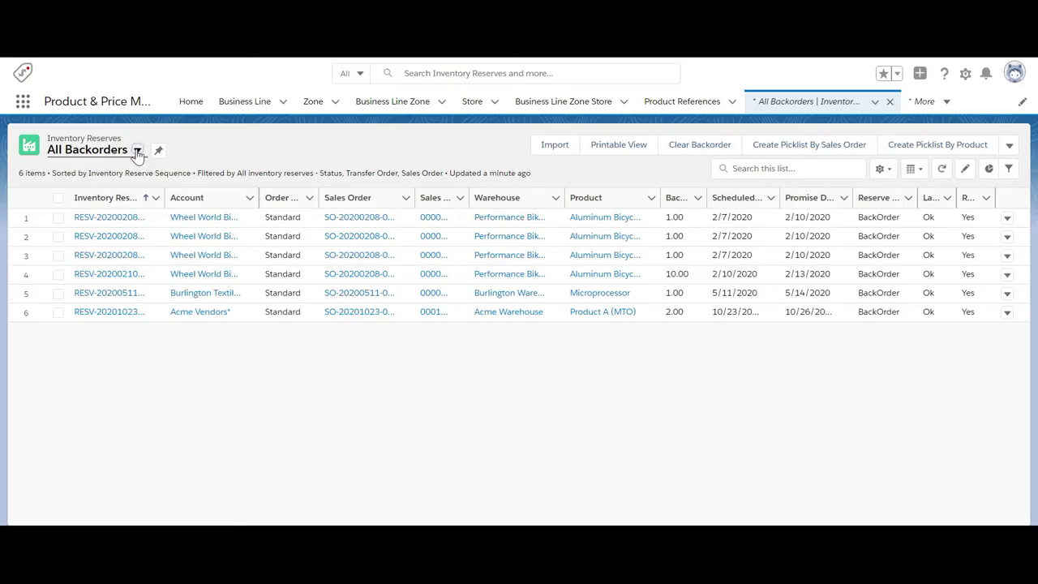
- Change the Inventory Reserves list view from All Backorders to All Sales Order Reservation
left_click(137, 152)
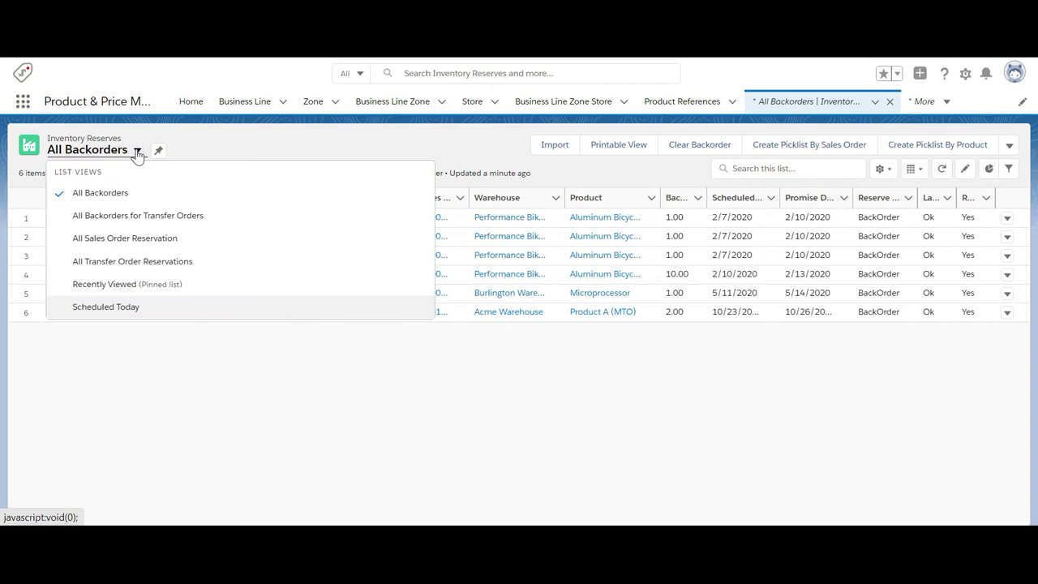
left_click(137, 243)
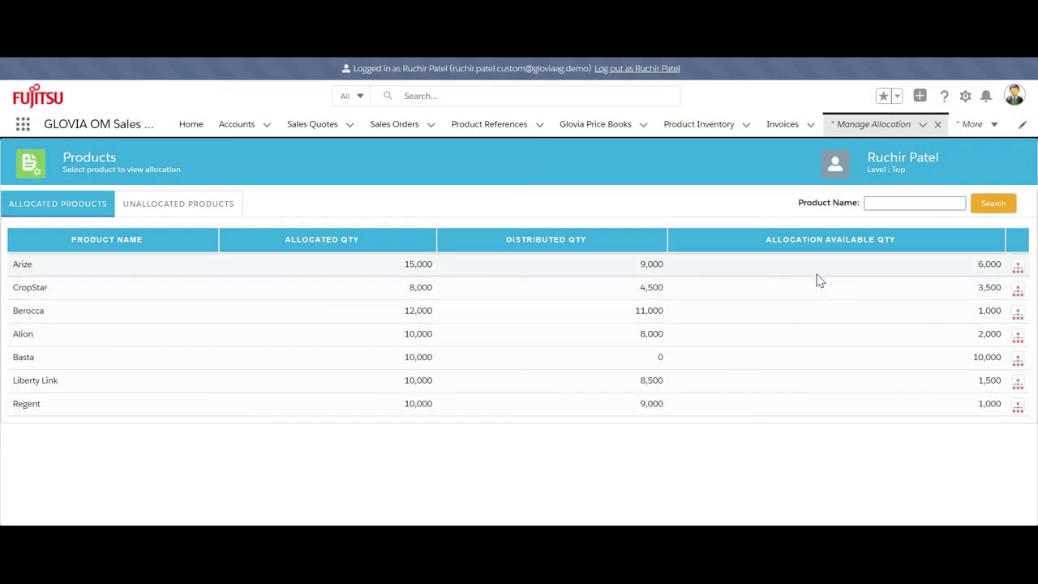
- Open Arize's Allocation Snapshot tree and scroll through its country, region and territory levels
left_click(1017, 268)
scroll(1023, 296, "down", 3)
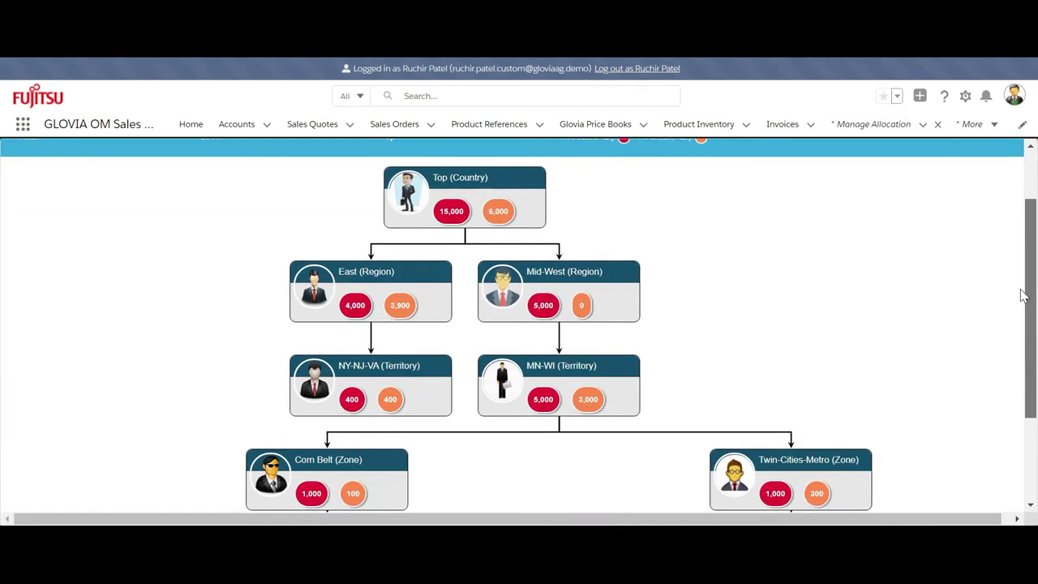
scroll(1023, 296, "down", 3)
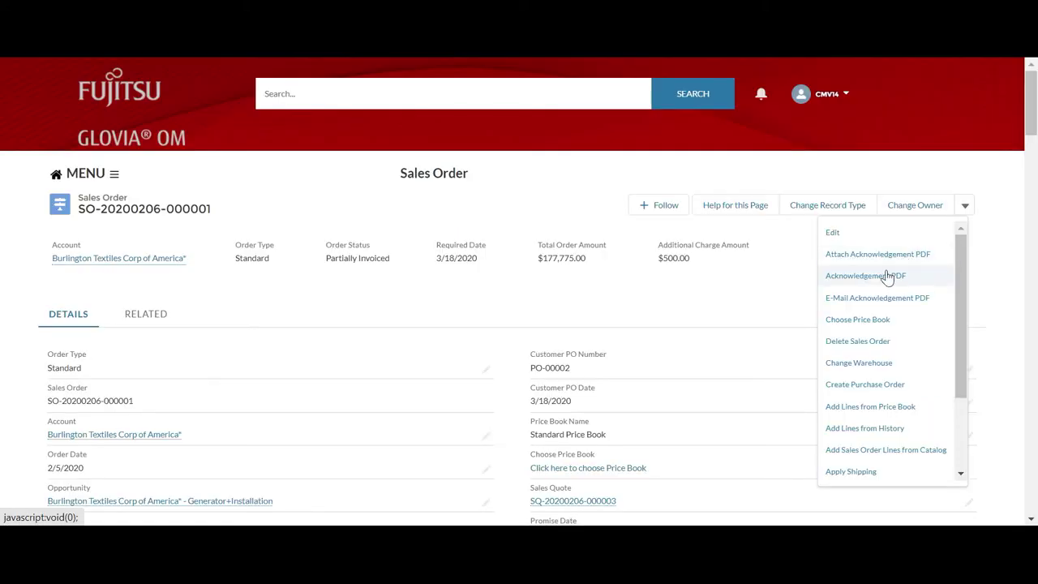
left_click(884, 276)
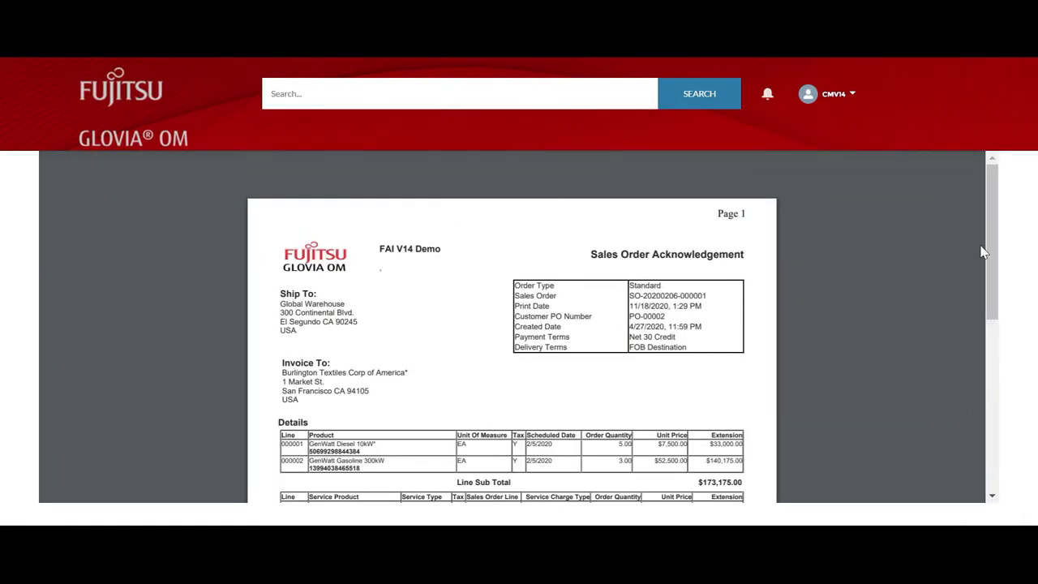
left_click_drag(985, 244, 983, 309)
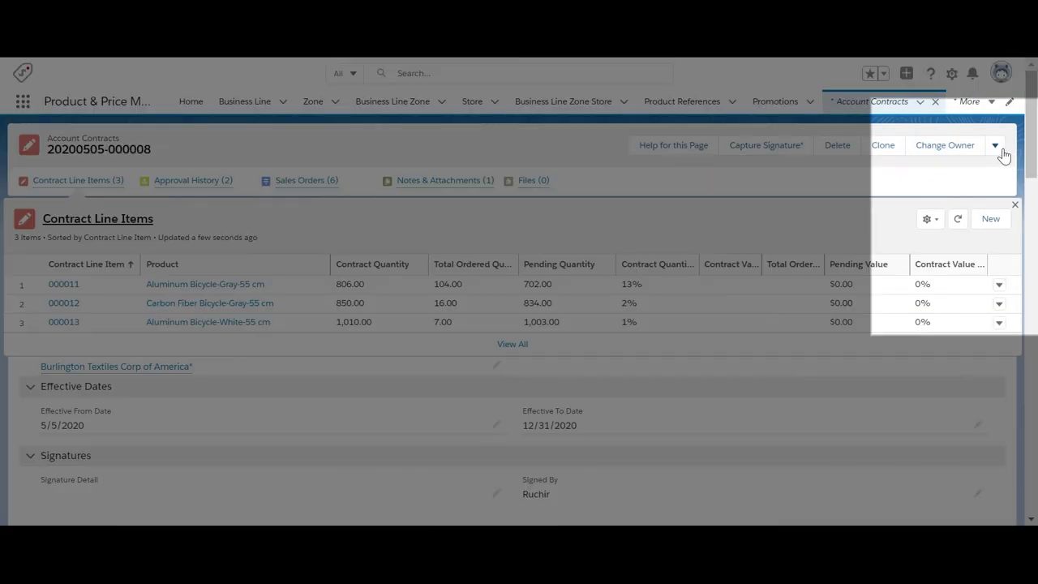
left_click(997, 148)
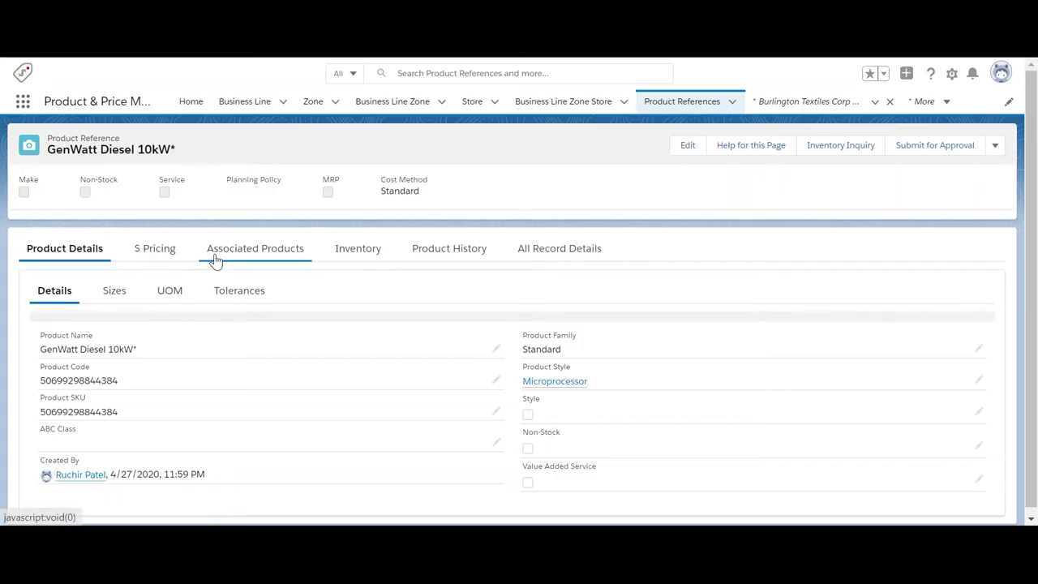
left_click(215, 258)
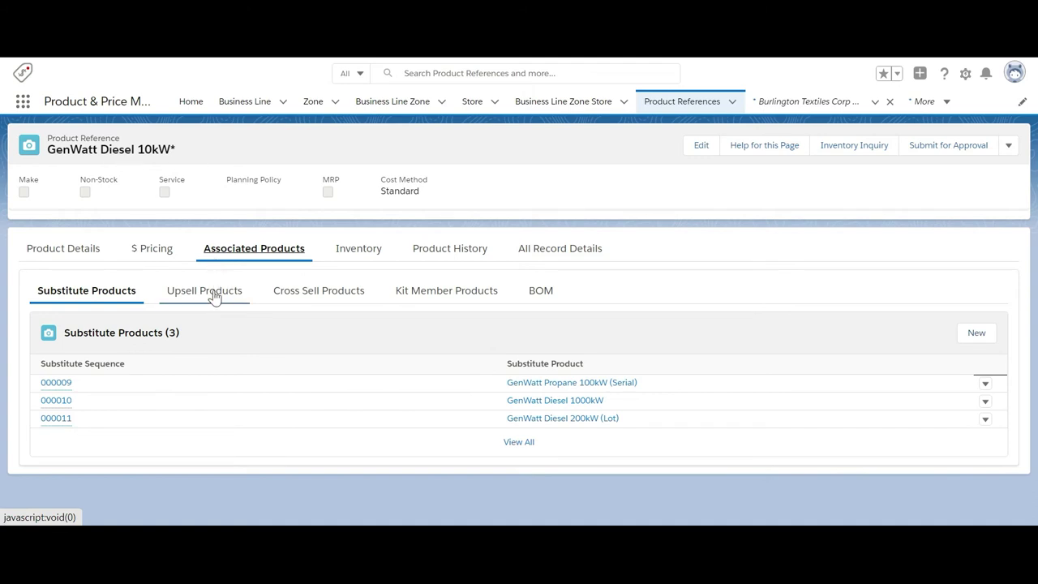
- Review GenWatt Diesel 10kW* upsell and cross-sell products, then open the Menu custom metadata records
left_click(214, 297)
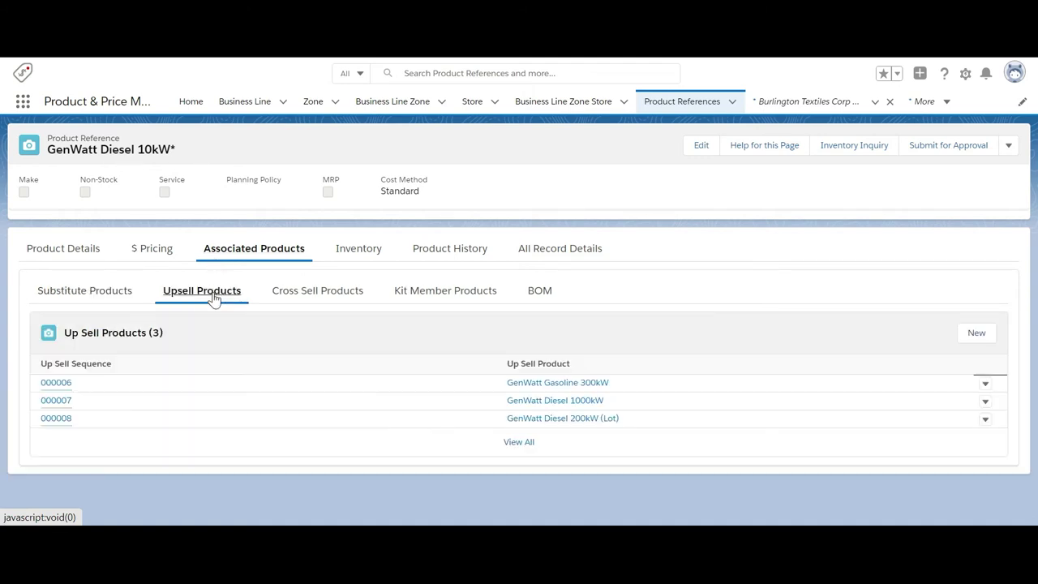
left_click(291, 295)
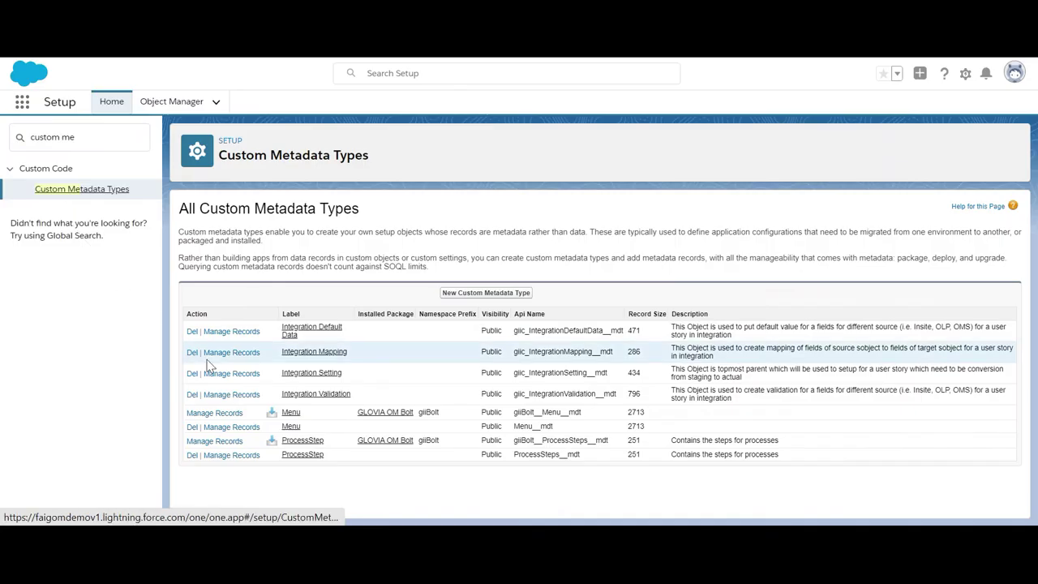
left_click(291, 414)
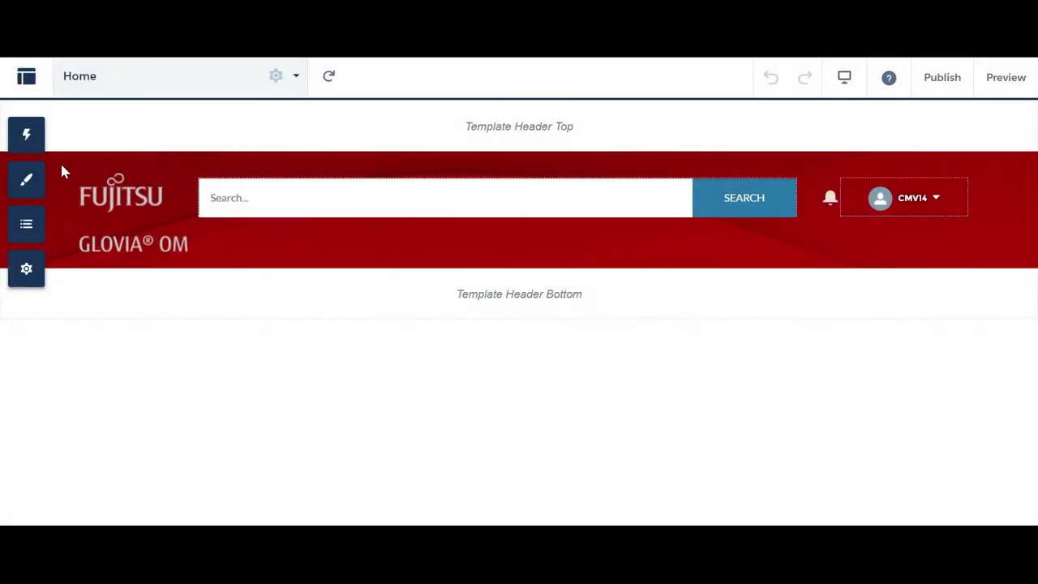
left_click(26, 180)
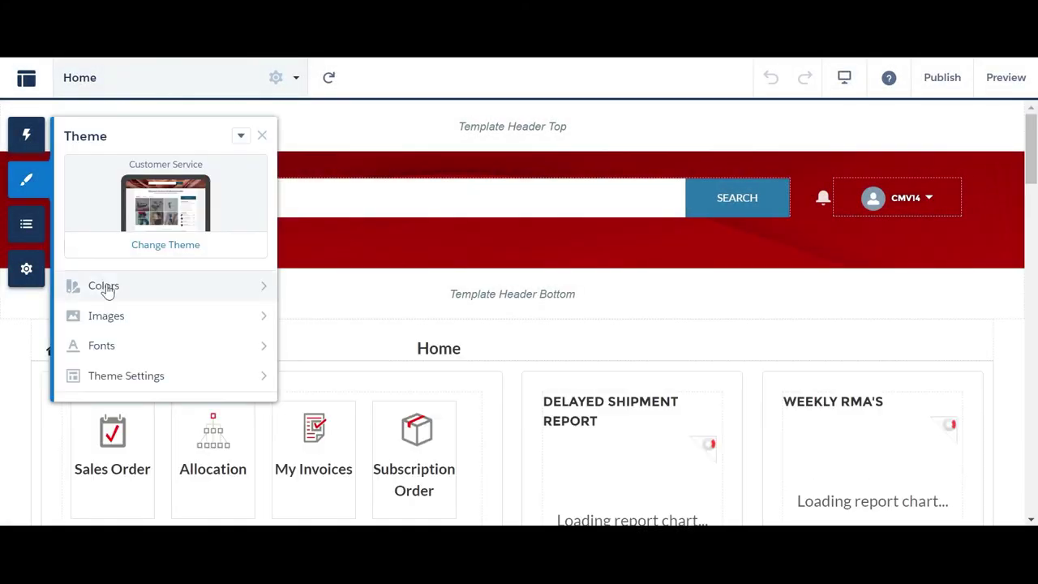
- Review the site theme's logo and header images
left_click(113, 316)
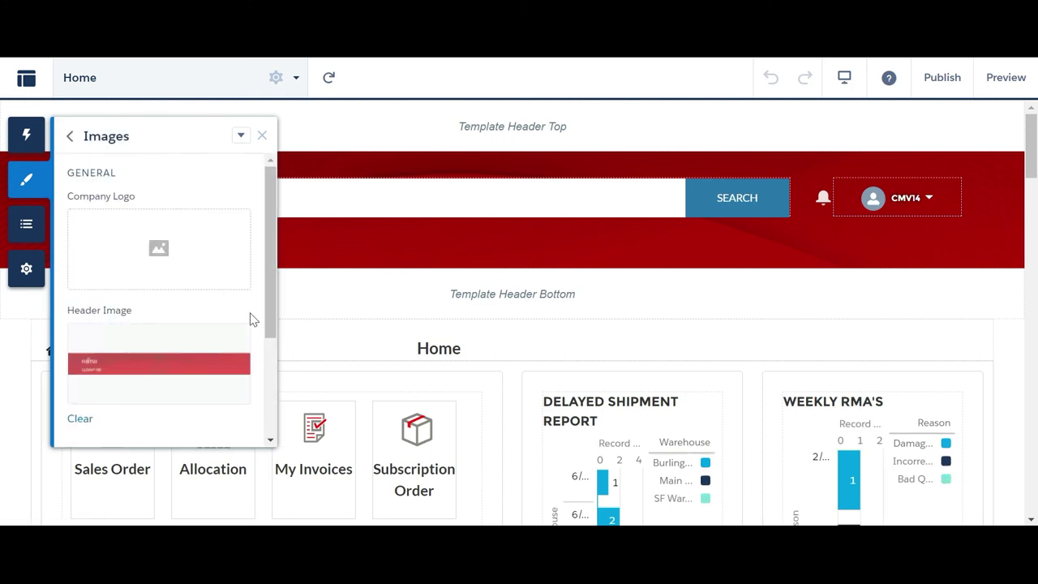
scroll(272, 354, "down", 2)
scroll(272, 354, "down", 1)
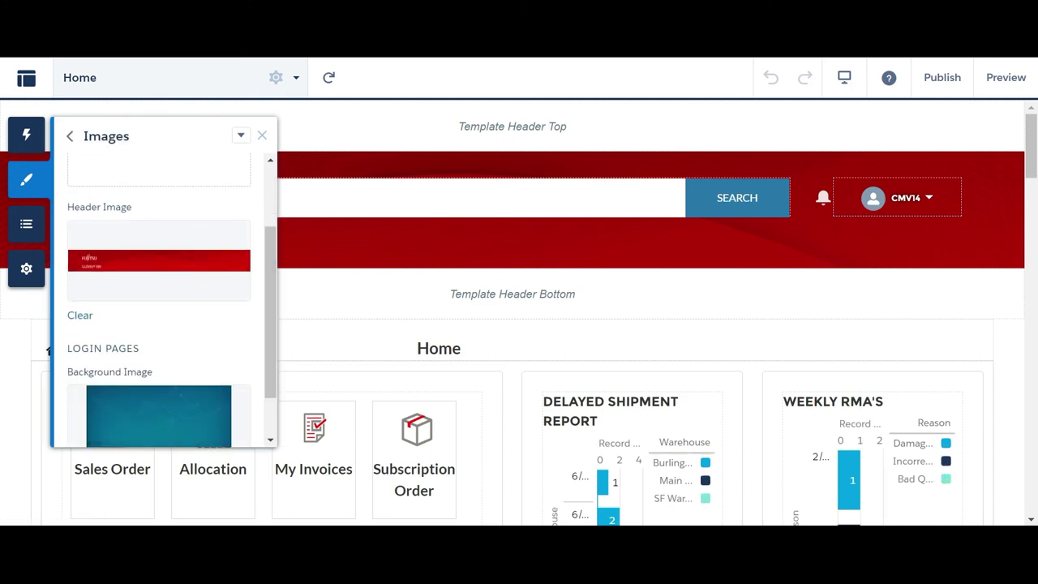
- Bring up the User Profile Menu component's properties from the page structure
left_click(23, 232)
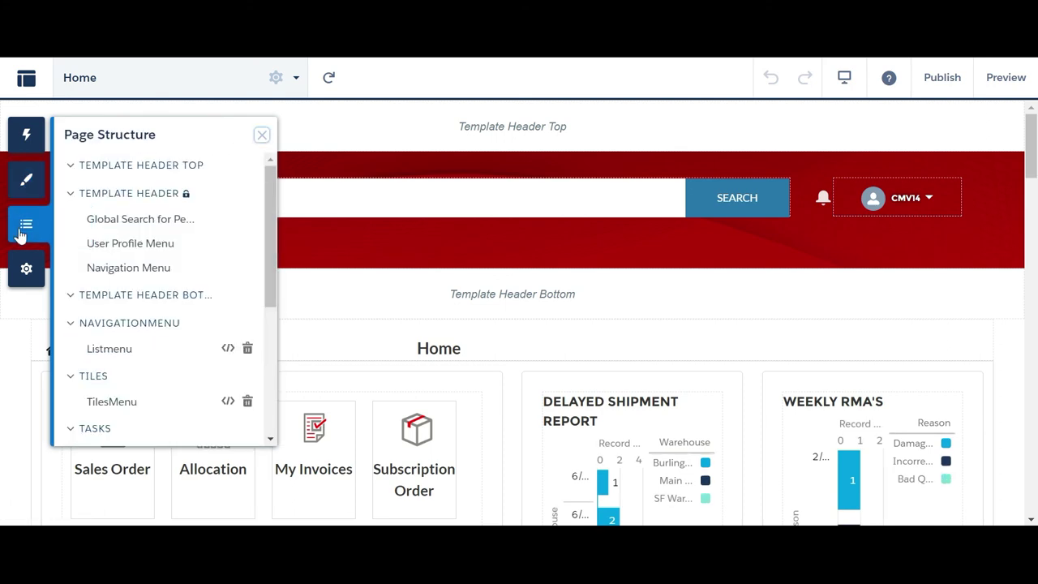
left_click(168, 251)
scroll(1018, 279, "down", 3)
scroll(1018, 279, "up", 3)
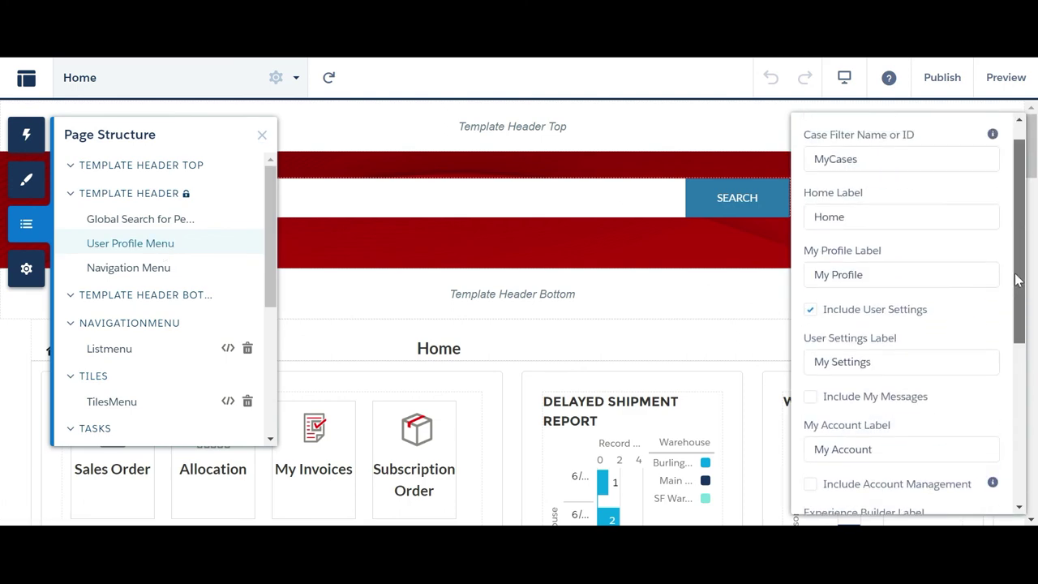
scroll(1018, 280, "up", 1)
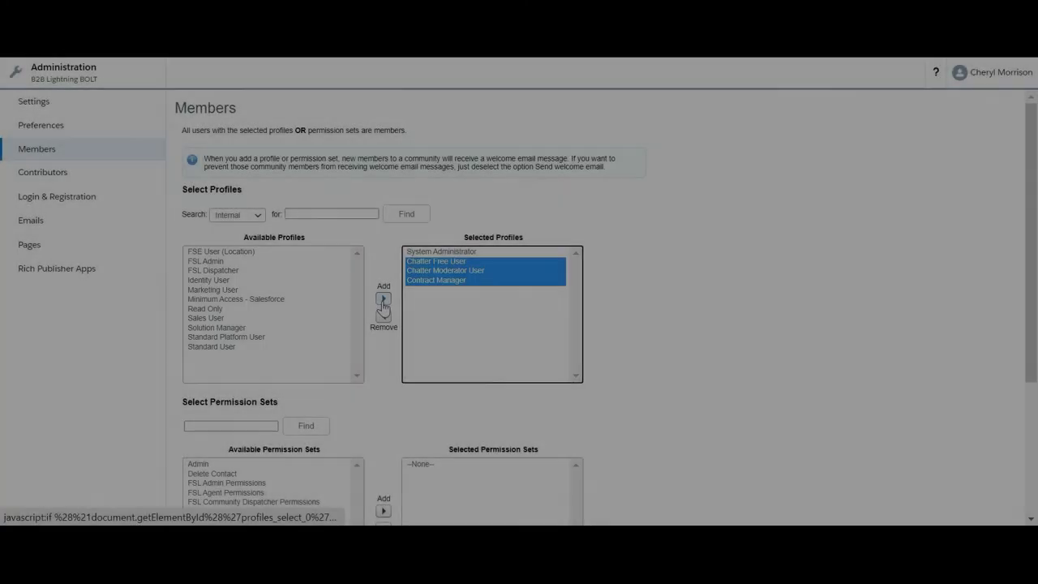
- Replace the Chatter and Contract Manager member profiles with Sales User and Standard User
left_click(383, 317)
scroll(278, 328, "down", 1)
left_click(213, 293)
left_click(213, 265, "ctrl")
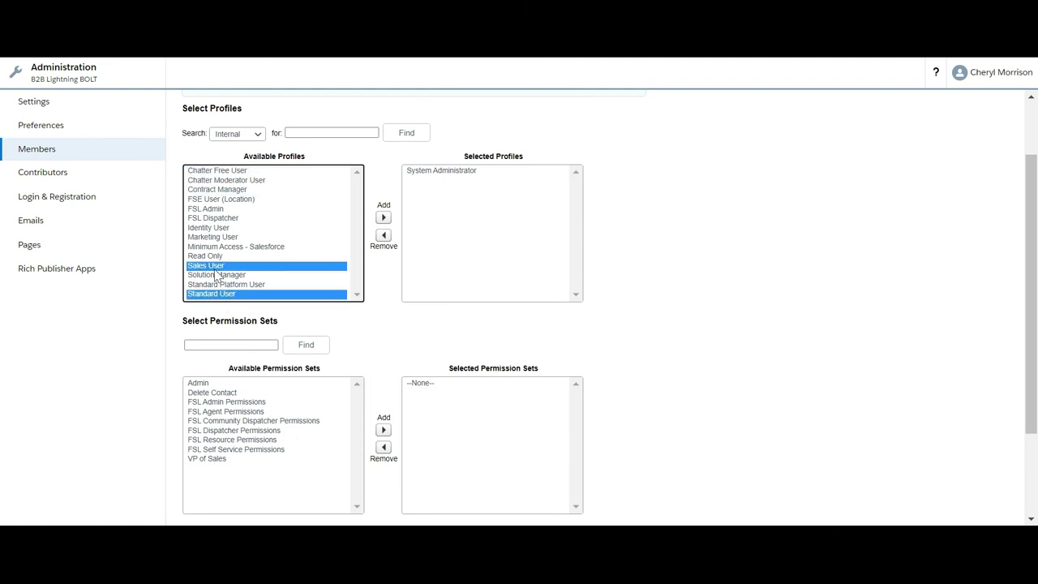
- Add Partner Community User and Customer Community User to the member profiles
left_click(384, 217)
left_click(236, 133)
left_click(227, 232)
double_click(239, 179)
left_click(237, 133)
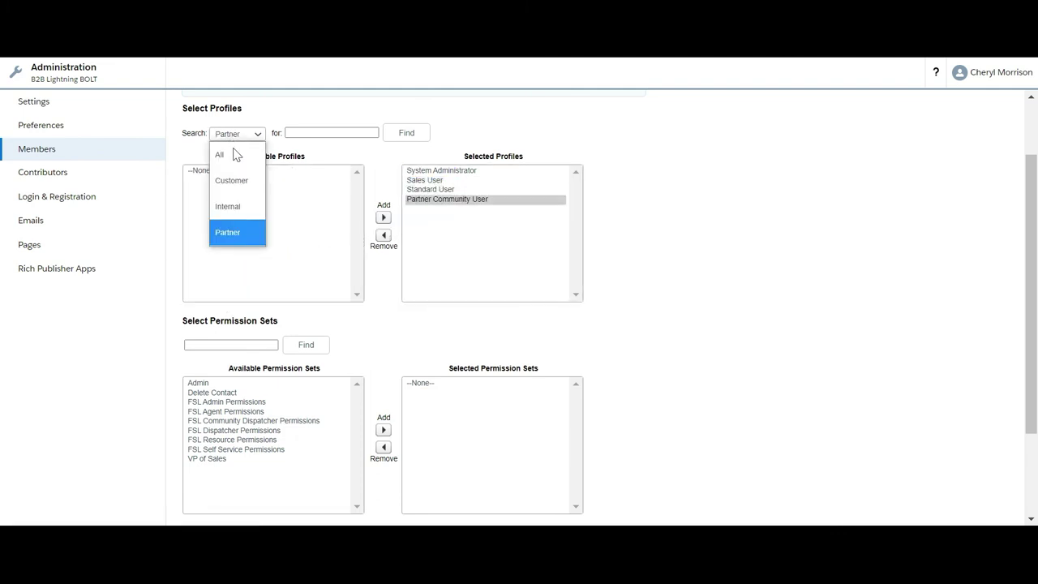
left_click(231, 180)
left_click(219, 171)
left_click(384, 217)
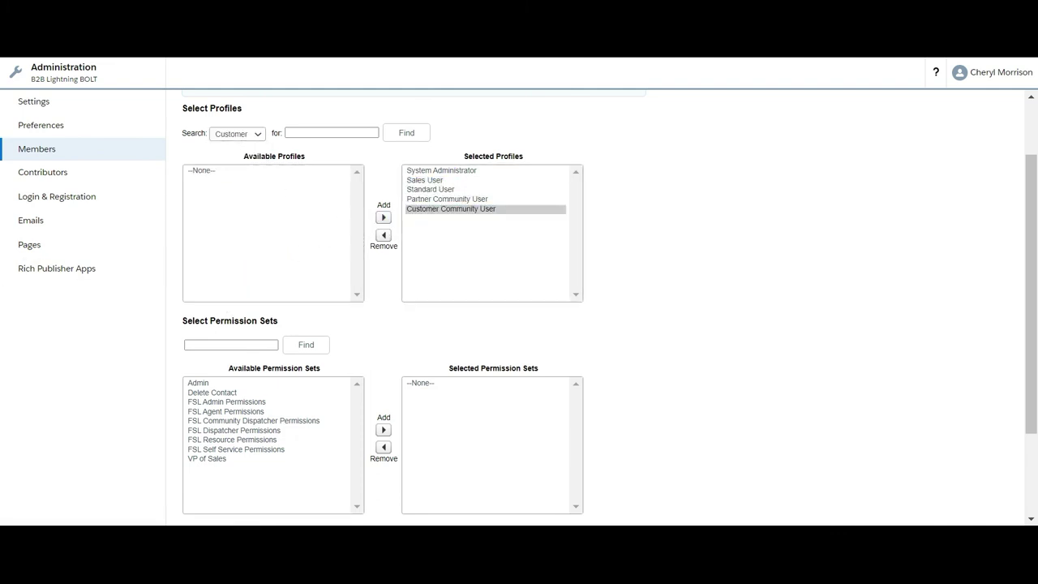